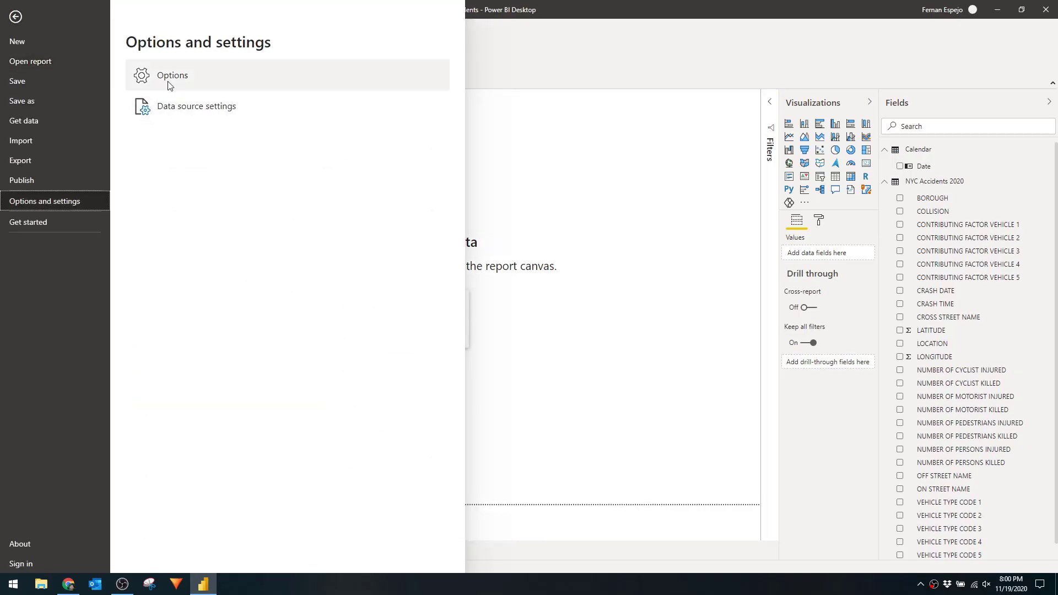
# Step: Close the settings page and view the NYC Accidents 2020 table's 74,881 rows in Data view
pyautogui.click(163, 78)
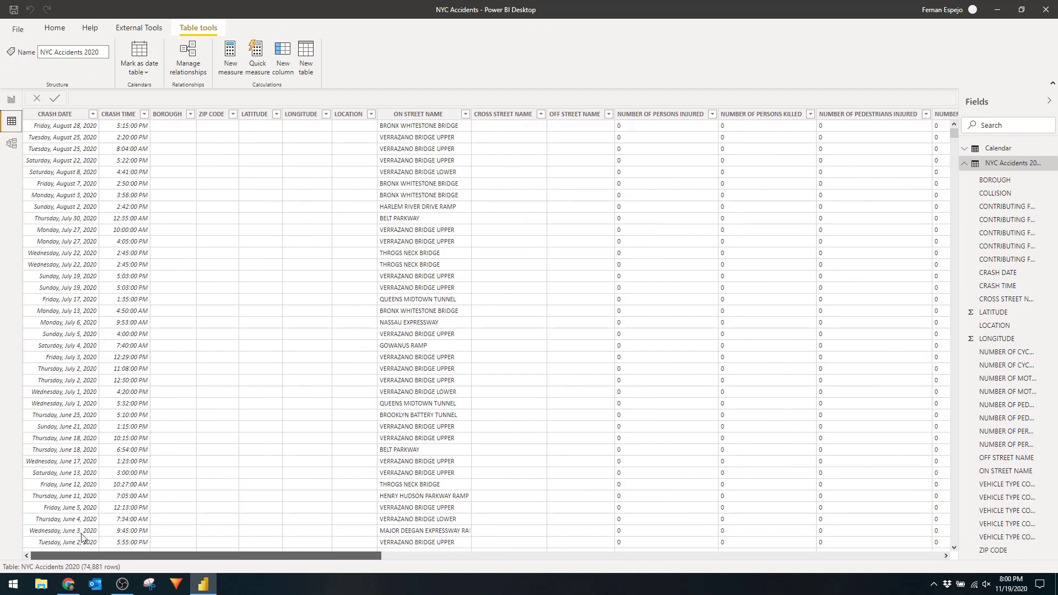
# Step: Scroll through the NYC Accidents 2020 rows and go back to the blank Page 2 report canvas
pyautogui.moveTo(91, 556); pyautogui.dragTo(671, 594)
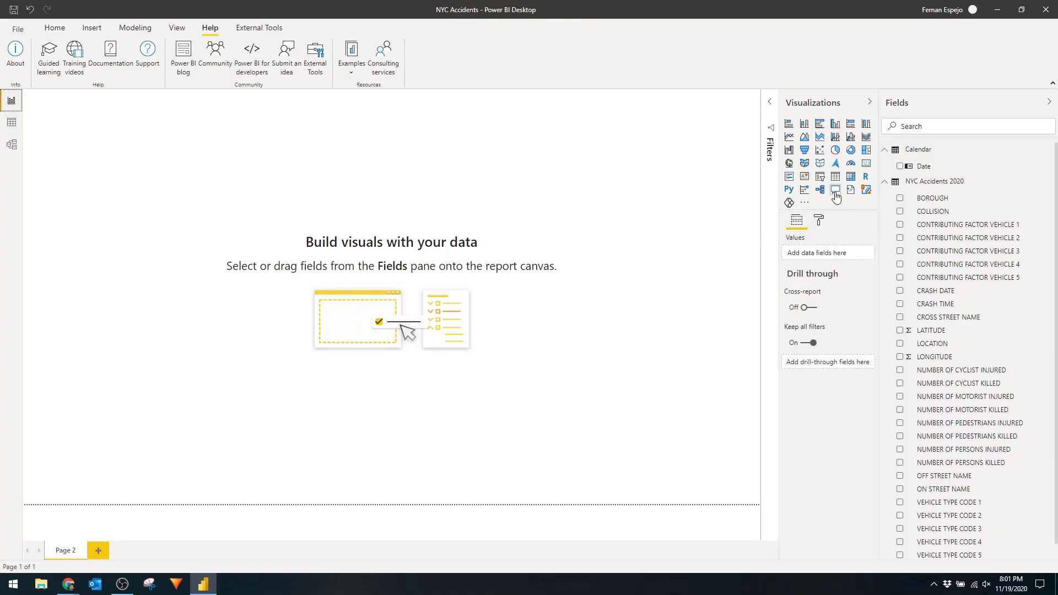
# Step: Insert a line chart of Count of COLLISION by Date, stretched across the full page width and made taller
pyautogui.click(790, 137)
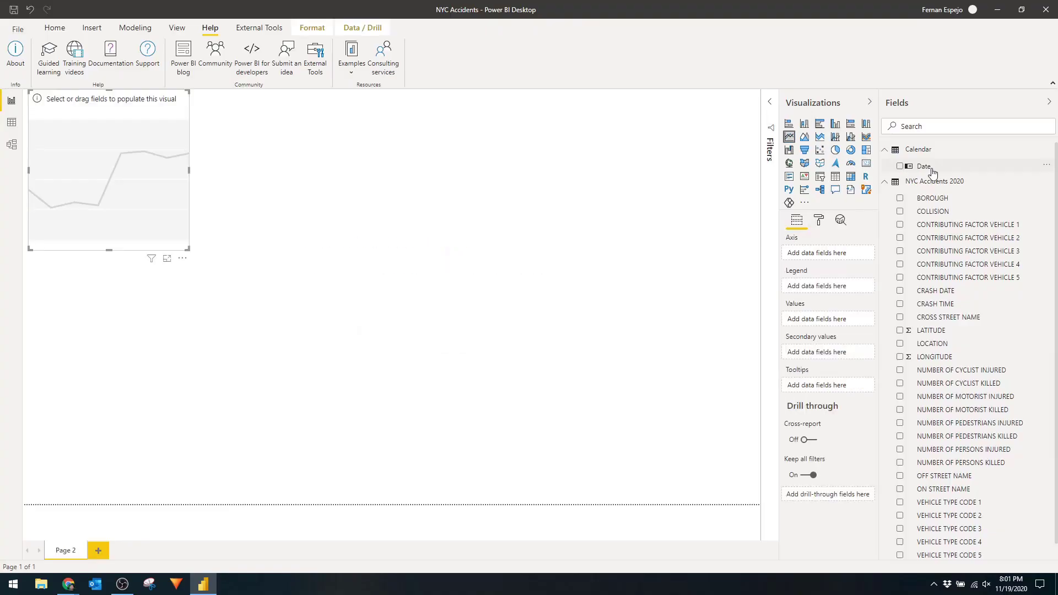
pyautogui.moveTo(924, 166); pyautogui.dragTo(841, 259)
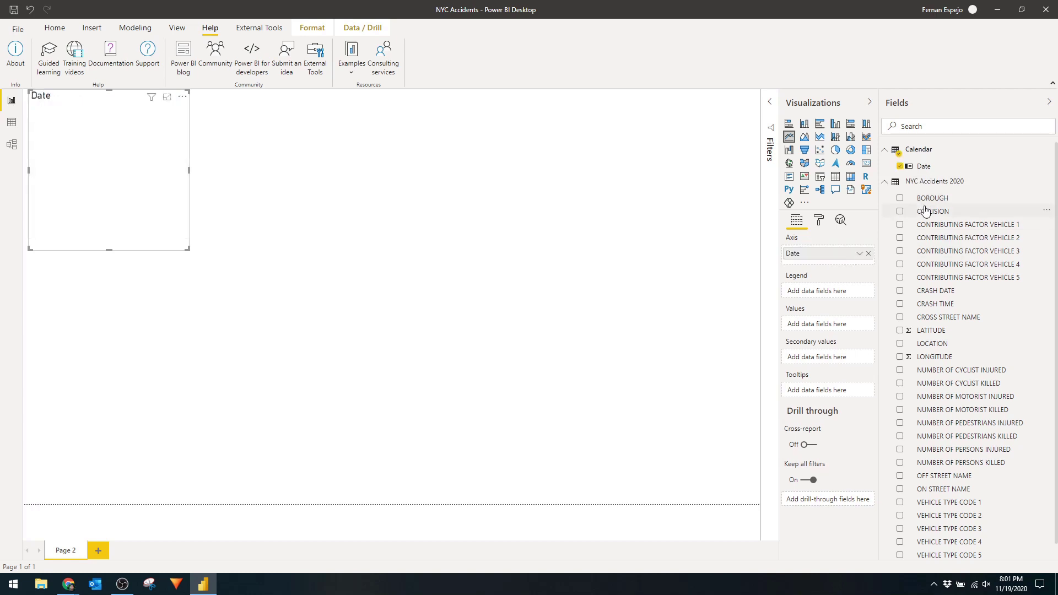
pyautogui.moveTo(926, 211); pyautogui.dragTo(830, 323)
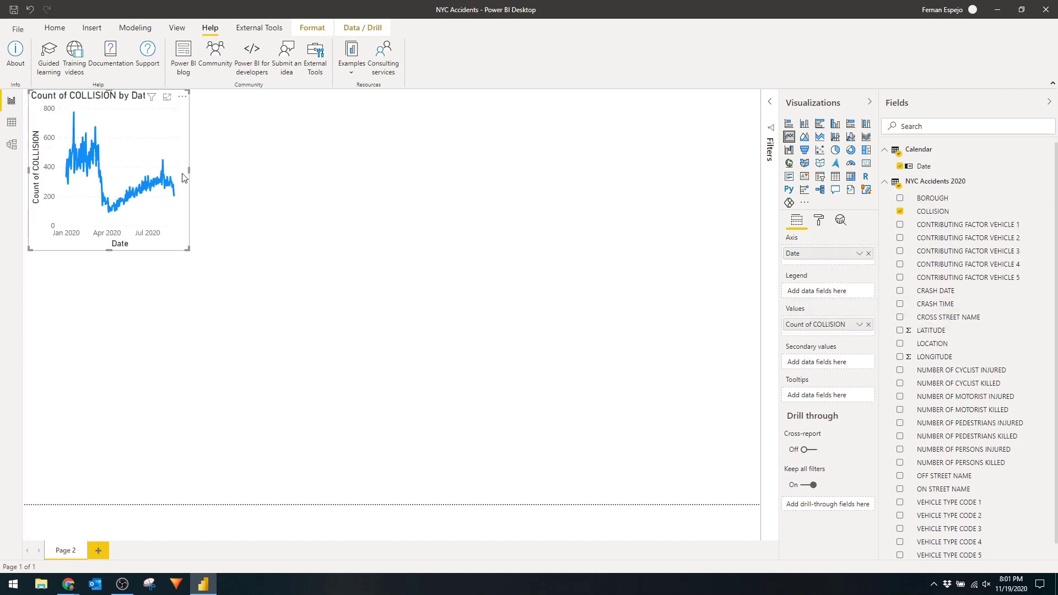
pyautogui.moveTo(190, 171); pyautogui.dragTo(419, 171)
pyautogui.moveTo(488, 172); pyautogui.dragTo(760, 171)
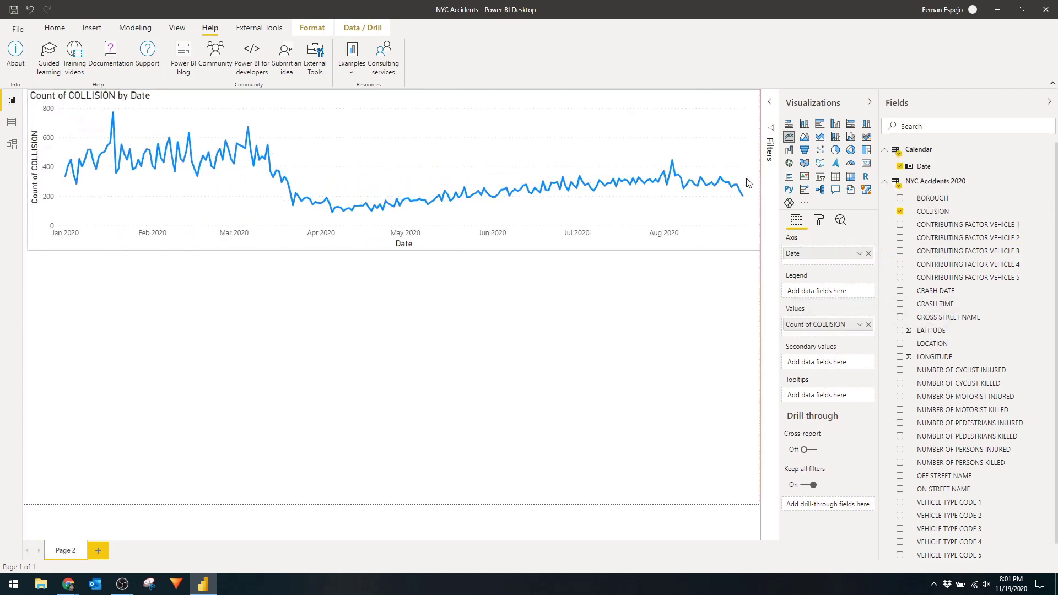
pyautogui.moveTo(394, 250); pyautogui.dragTo(397, 273)
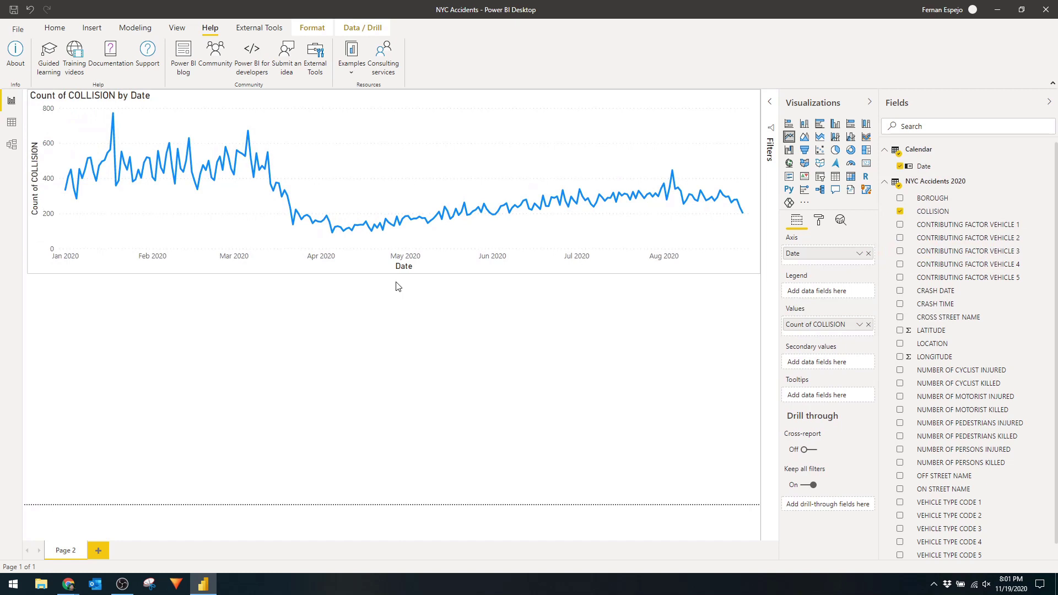
# Step: Make the collision chart slightly taller and add Find anomalies from the Analytics pane
pyautogui.moveTo(398, 286); pyautogui.dragTo(397, 286)
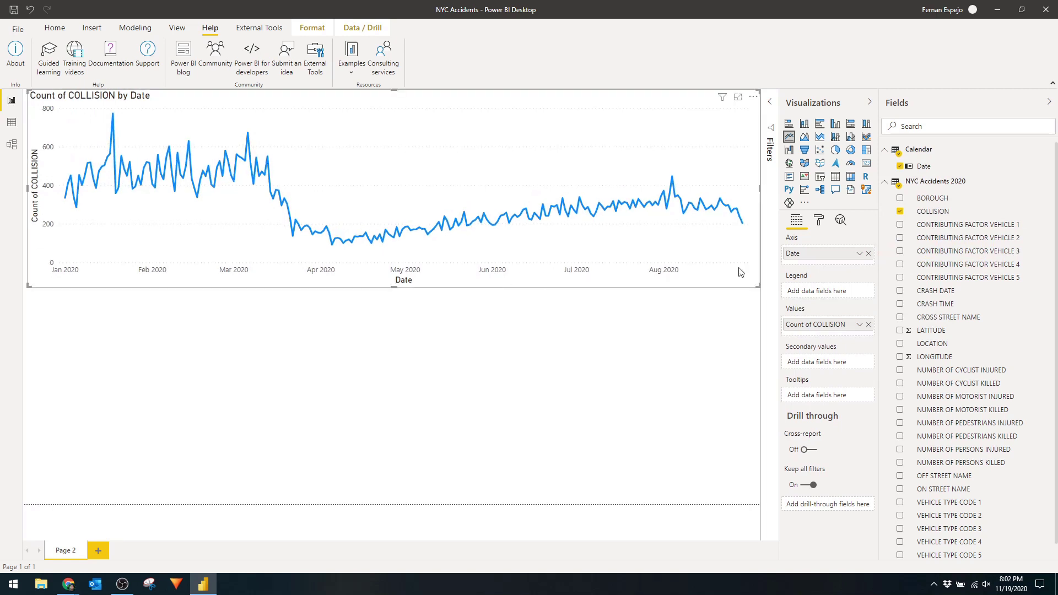
pyautogui.click(840, 223)
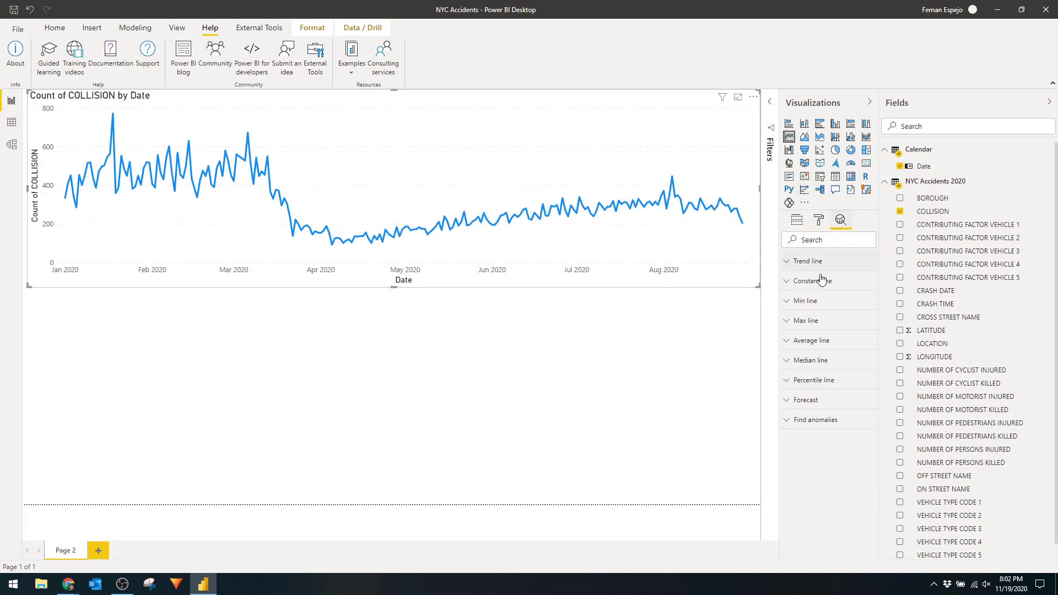
pyautogui.click(790, 420)
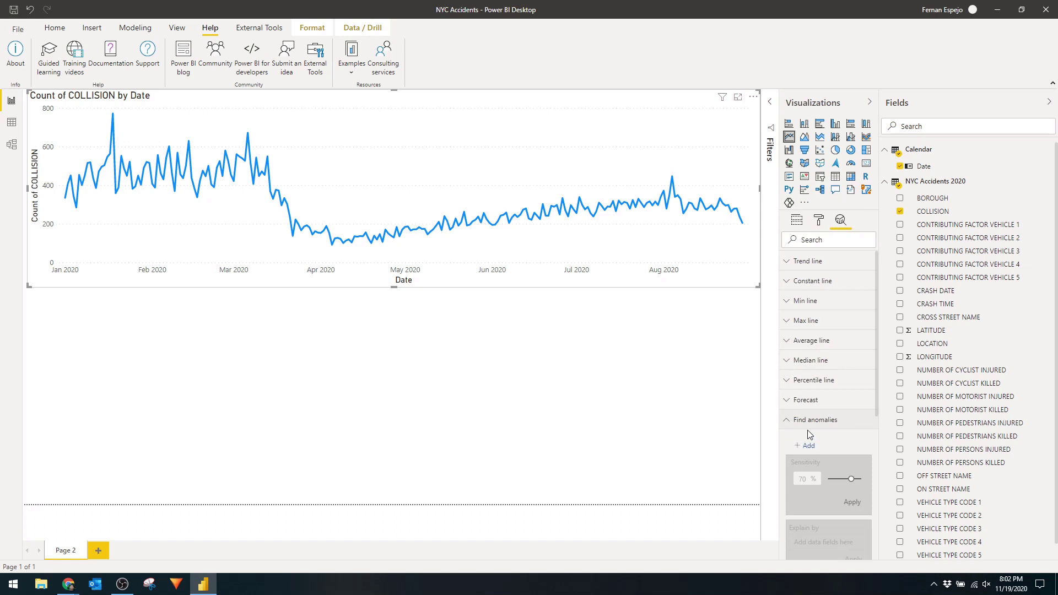
pyautogui.scroll(-2, 821, 419)
pyautogui.scroll(-1, 822, 408)
pyautogui.click(808, 282)
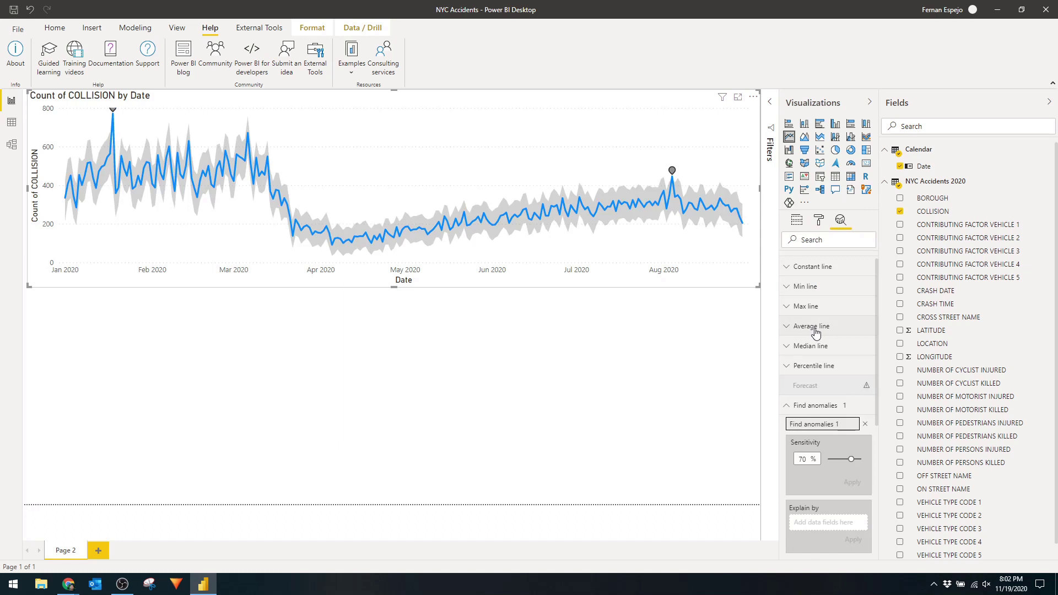
# Step: Adjust the anomaly sensitivity, trying 87% before settling on 74%
pyautogui.scroll(-1, 816, 333)
pyautogui.moveTo(851, 404); pyautogui.dragTo(857, 404)
pyautogui.click(852, 428)
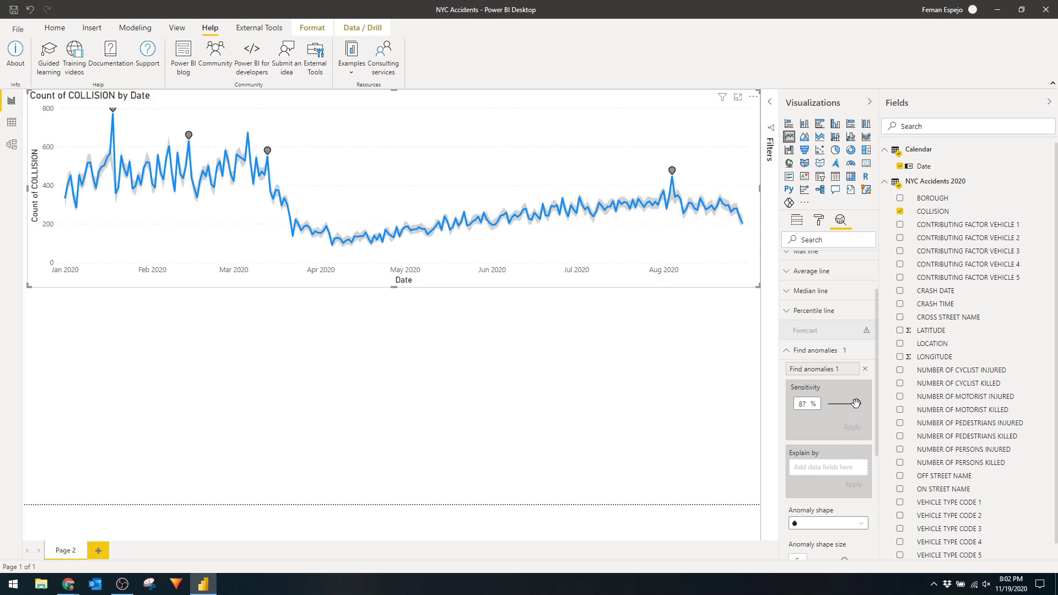
pyautogui.moveTo(857, 404); pyautogui.dragTo(853, 404)
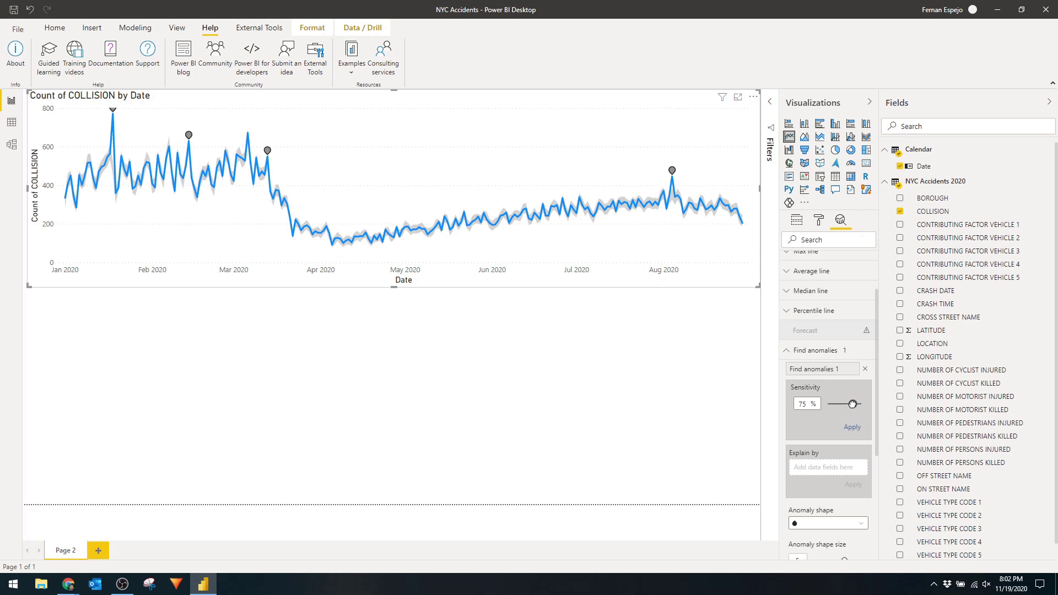
pyautogui.click(850, 432)
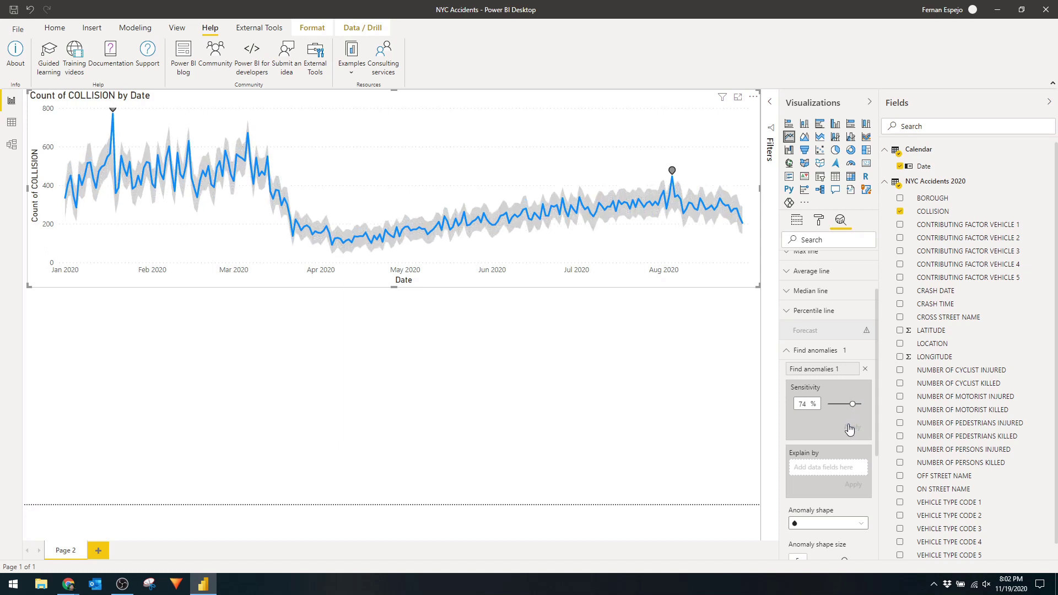
# Step: Mark anomalies with diamonds and open the explanation for the 18/01/2020 spike
pyautogui.scroll(-1, 847, 420)
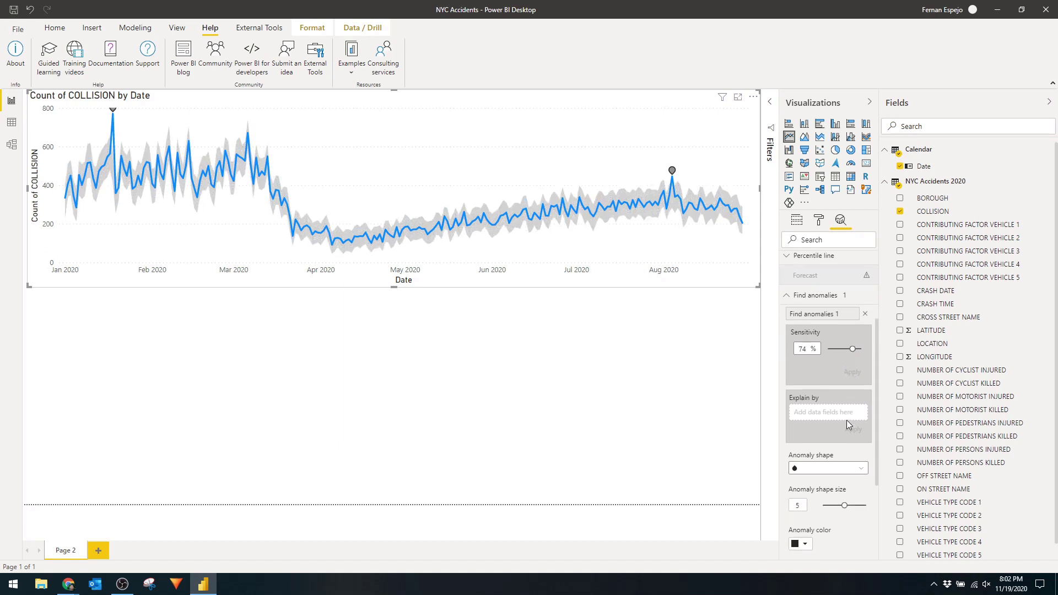
pyautogui.scroll(-2, 846, 424)
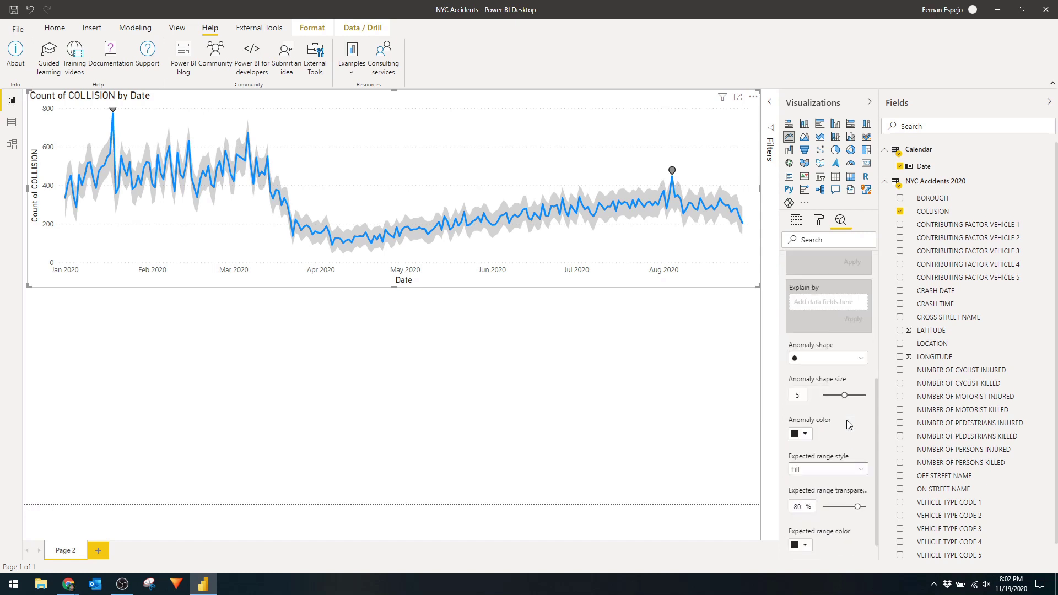
pyautogui.scroll(-1, 831, 422)
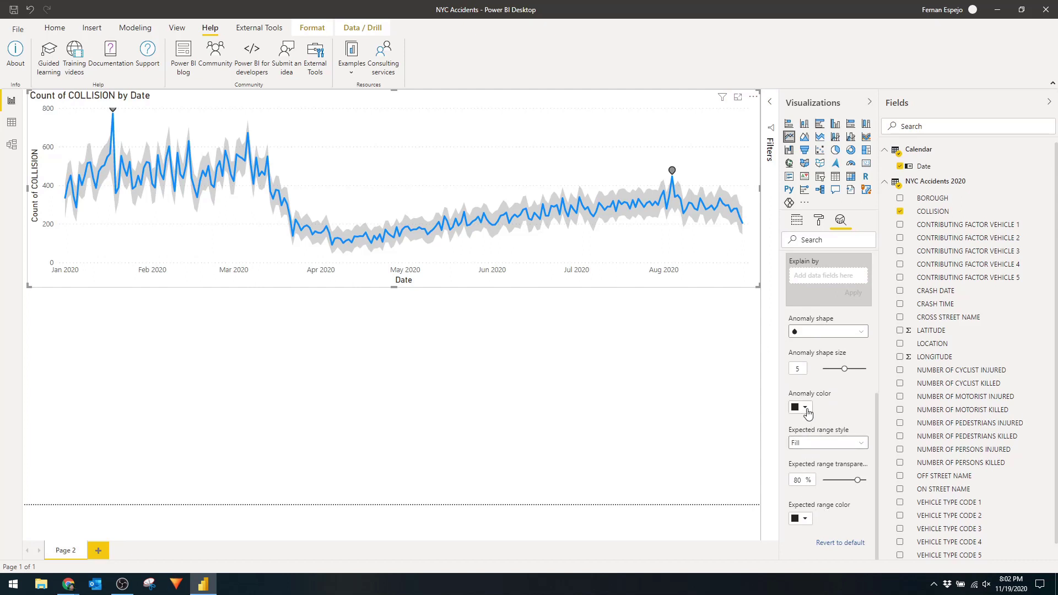
pyautogui.click(827, 333)
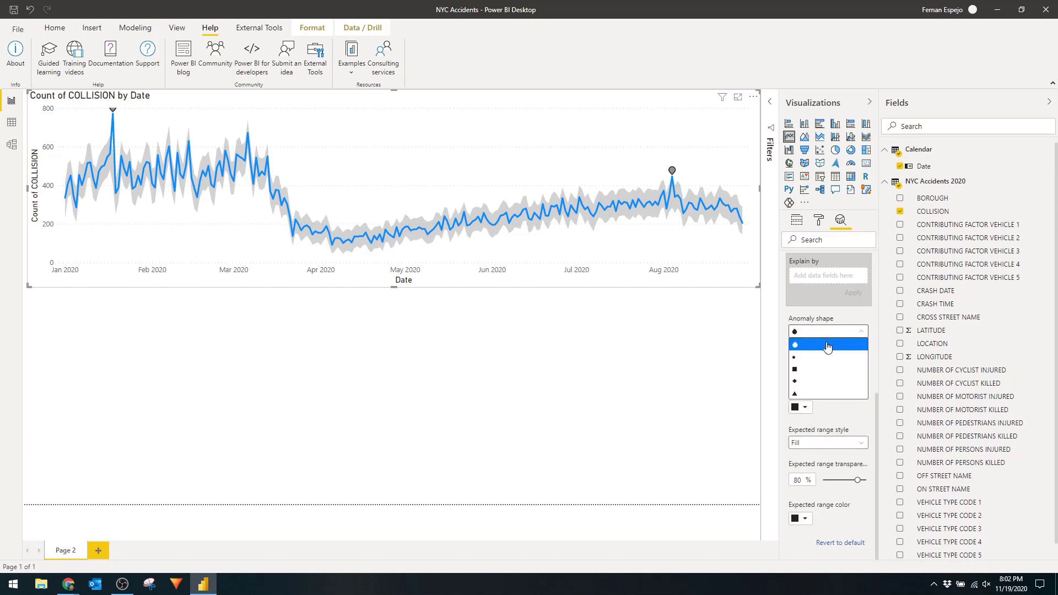
pyautogui.click(812, 382)
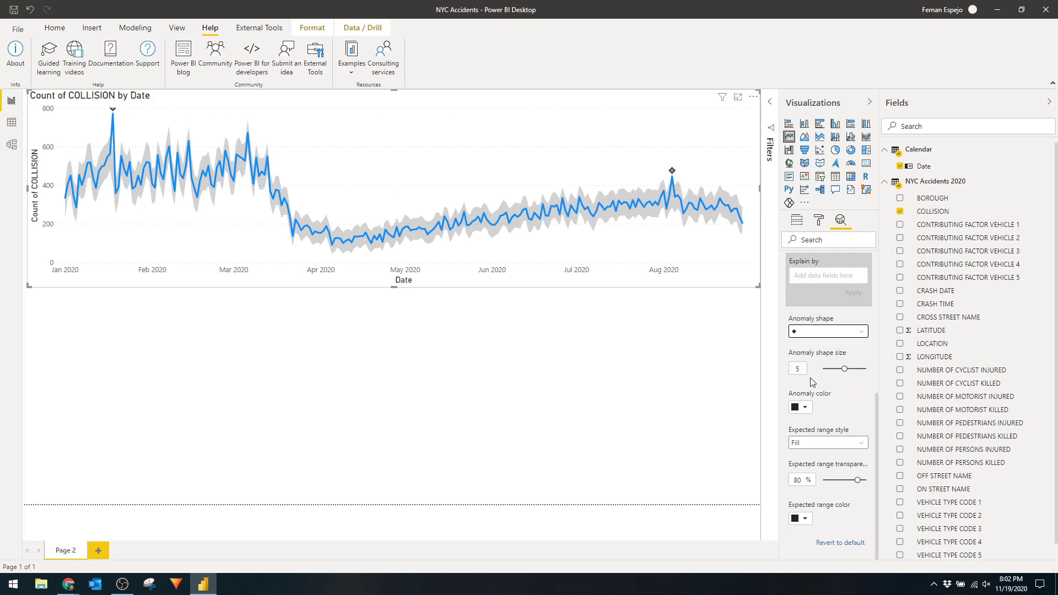
pyautogui.click(111, 111)
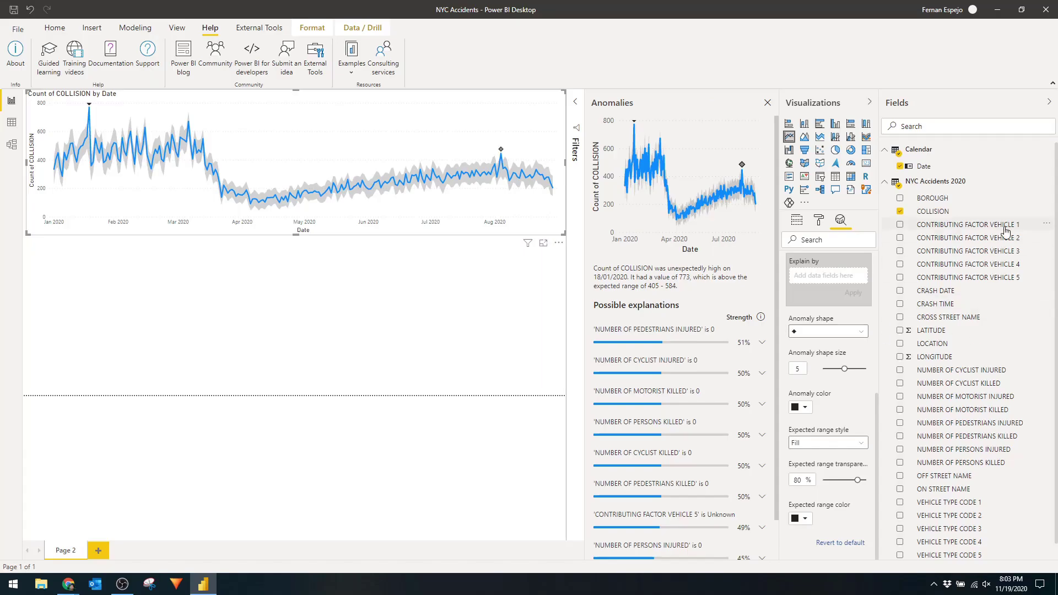
# Step: Explain the anomaly by CONTRIBUTING FACTOR VEHICLE 1 and expand the Pavement Slippery explanation
pyautogui.moveTo(1007, 231); pyautogui.dragTo(828, 277)
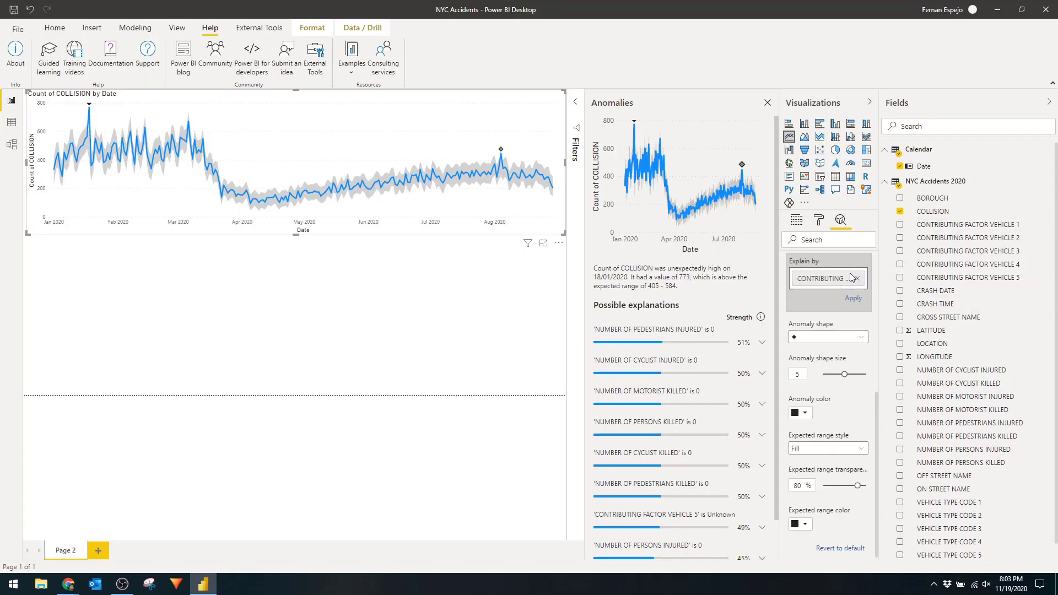
pyautogui.click(854, 300)
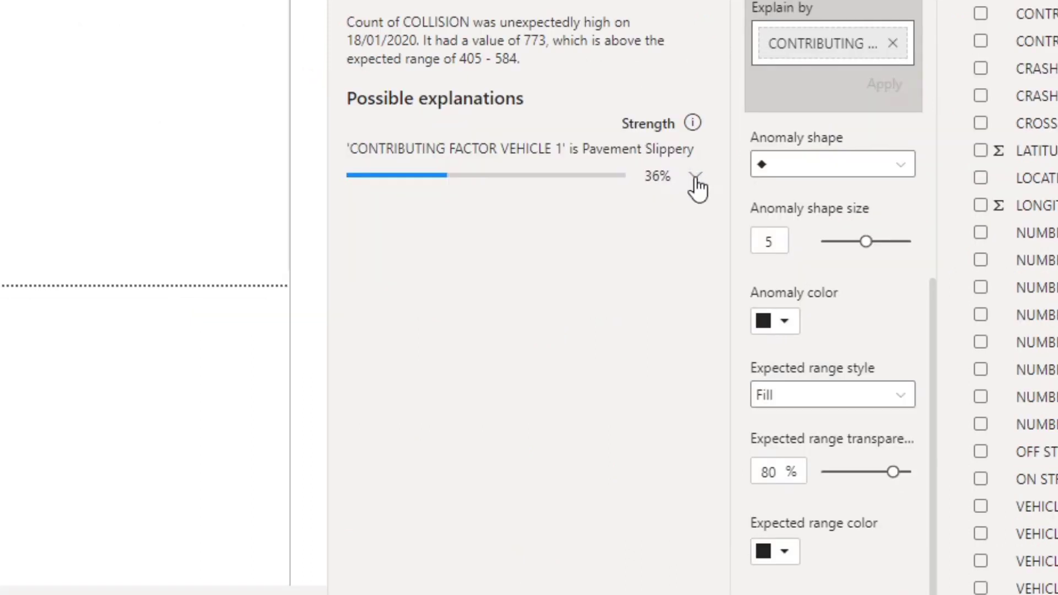
pyautogui.click(696, 177)
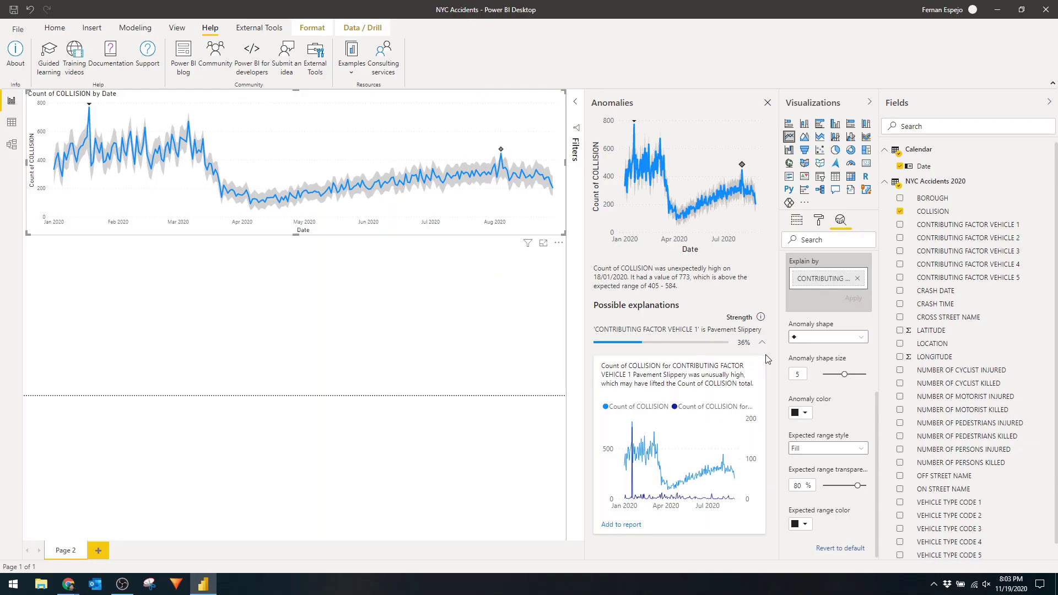
# Step: Add the Pavement Slippery comparison chart to the report and collapse the Visualizations pane
pyautogui.click(620, 527)
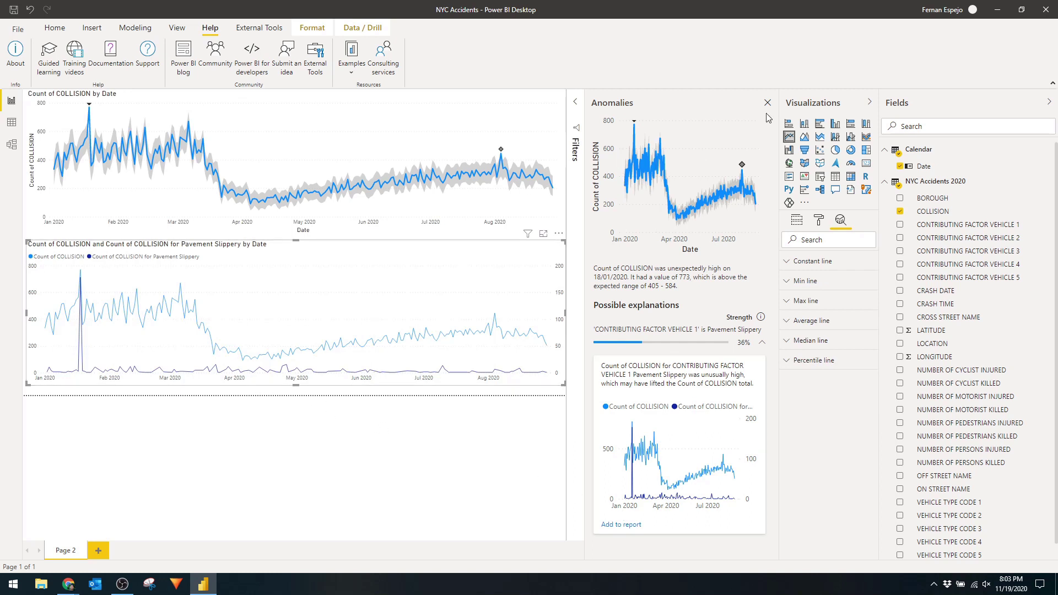
pyautogui.click(870, 104)
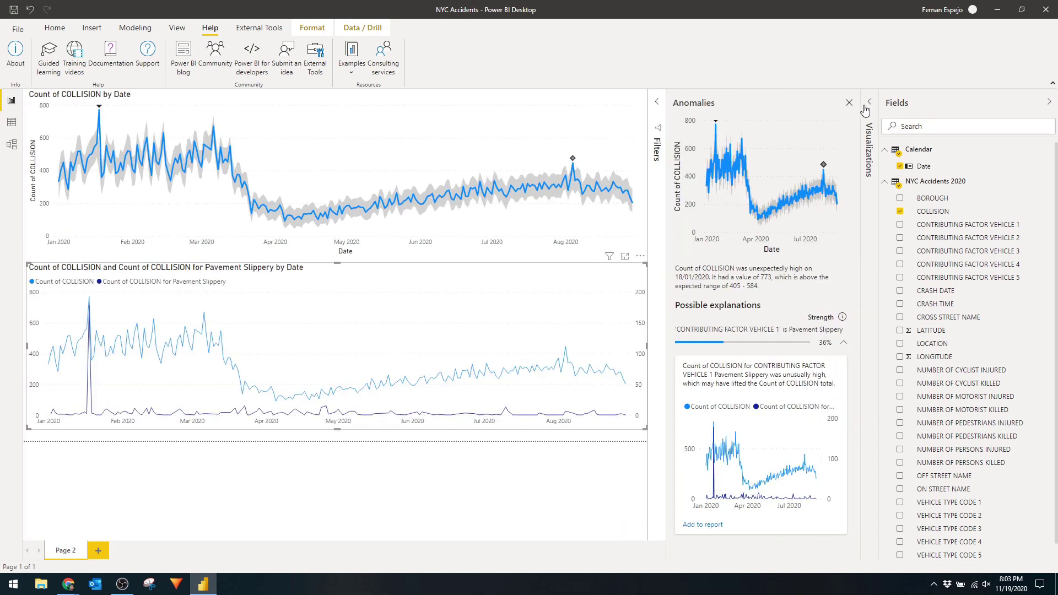